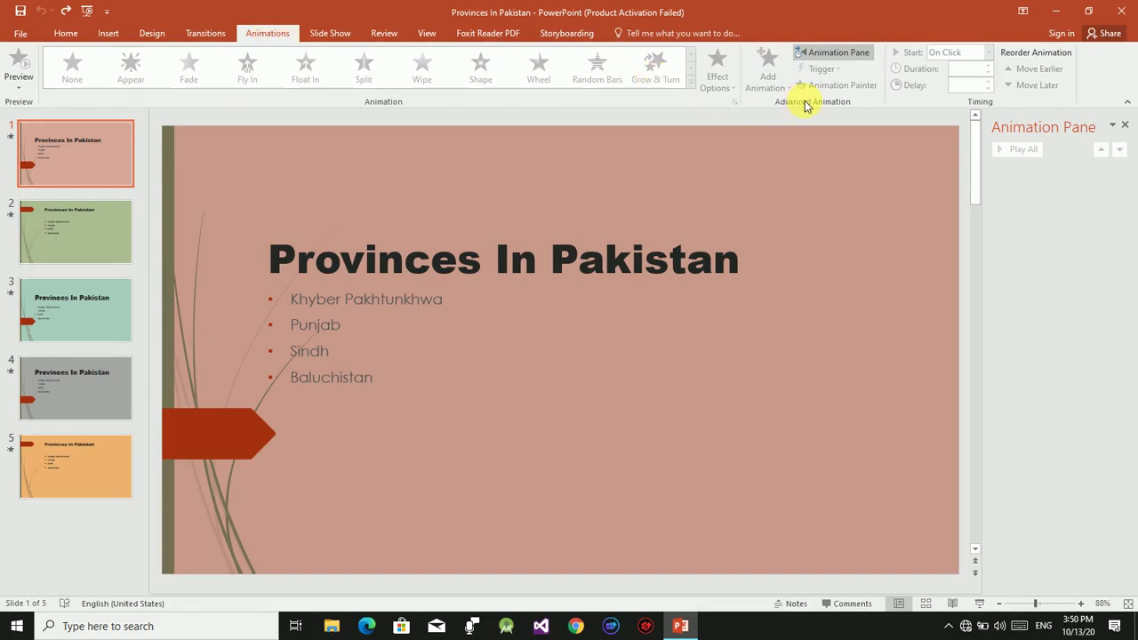
# Select the 'Provinces In Pakistan' title on slide 1 and bring up the Add Animation gallery
pyautogui.click(456, 266)
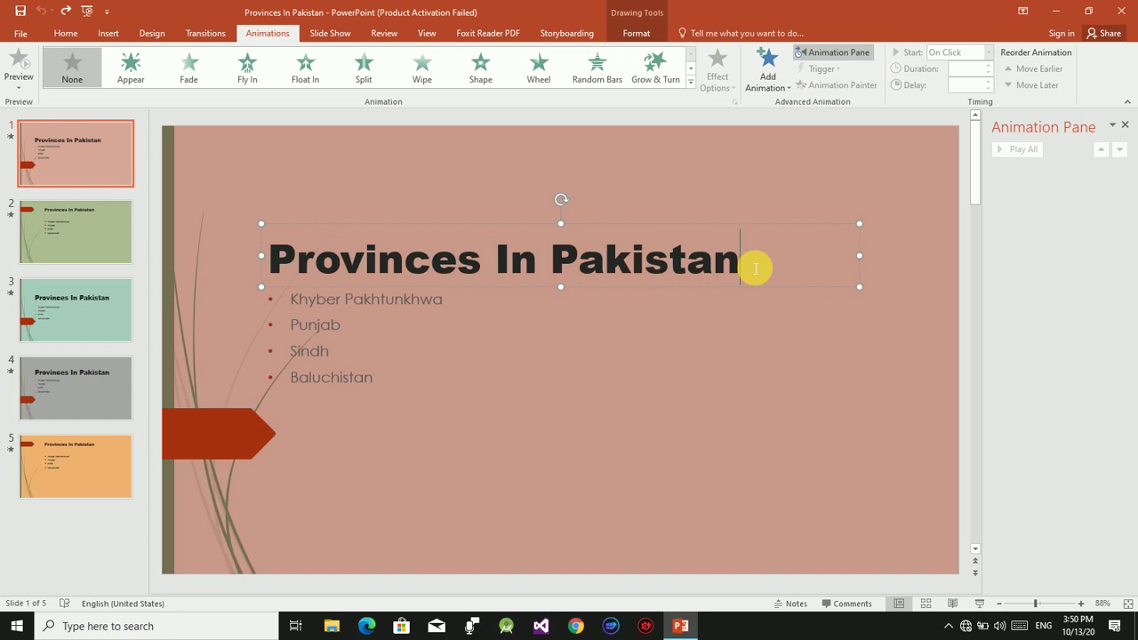
pyautogui.click(764, 80)
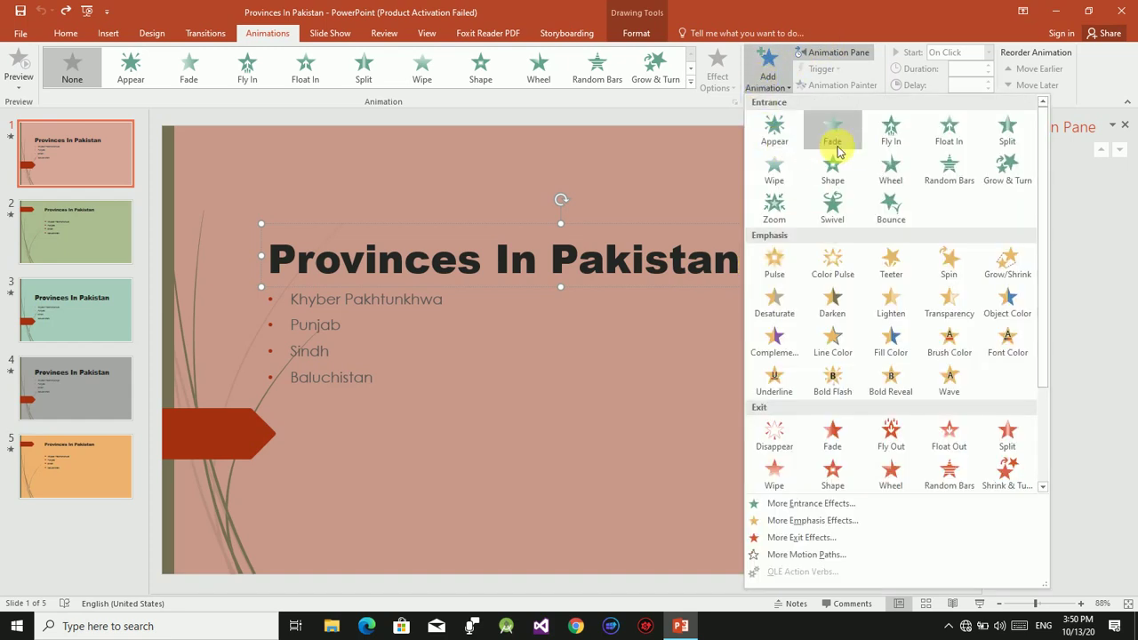
# Apply a Bold Flash emphasis animation to the 'Provinces In Pakistan' title
pyautogui.moveTo(1043, 260); pyautogui.dragTo(1046, 369)
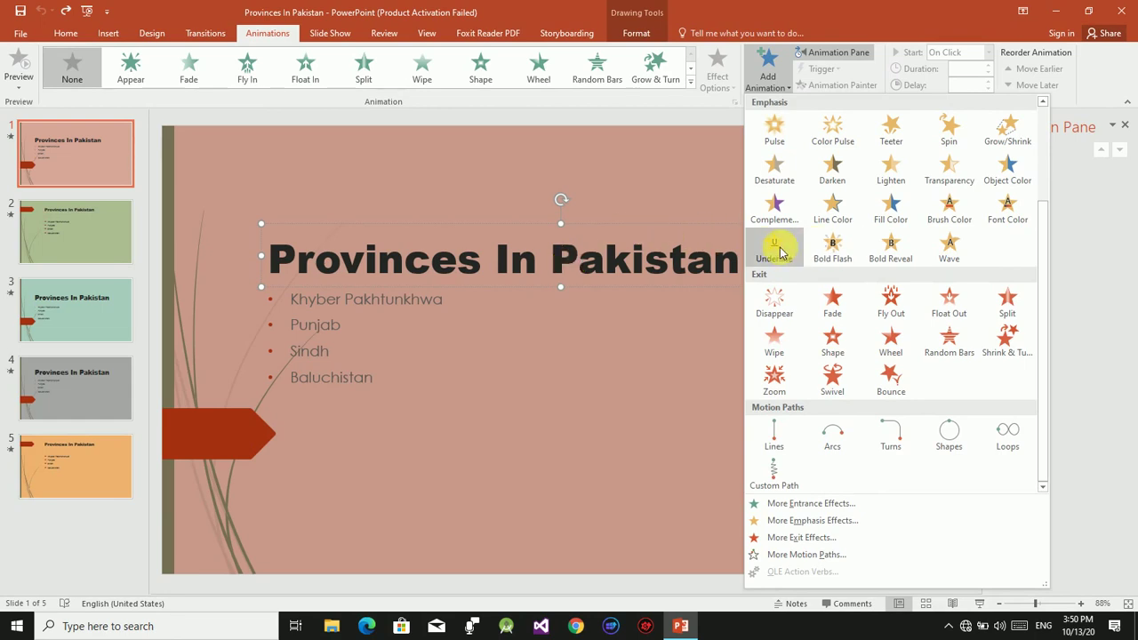
pyautogui.click(829, 254)
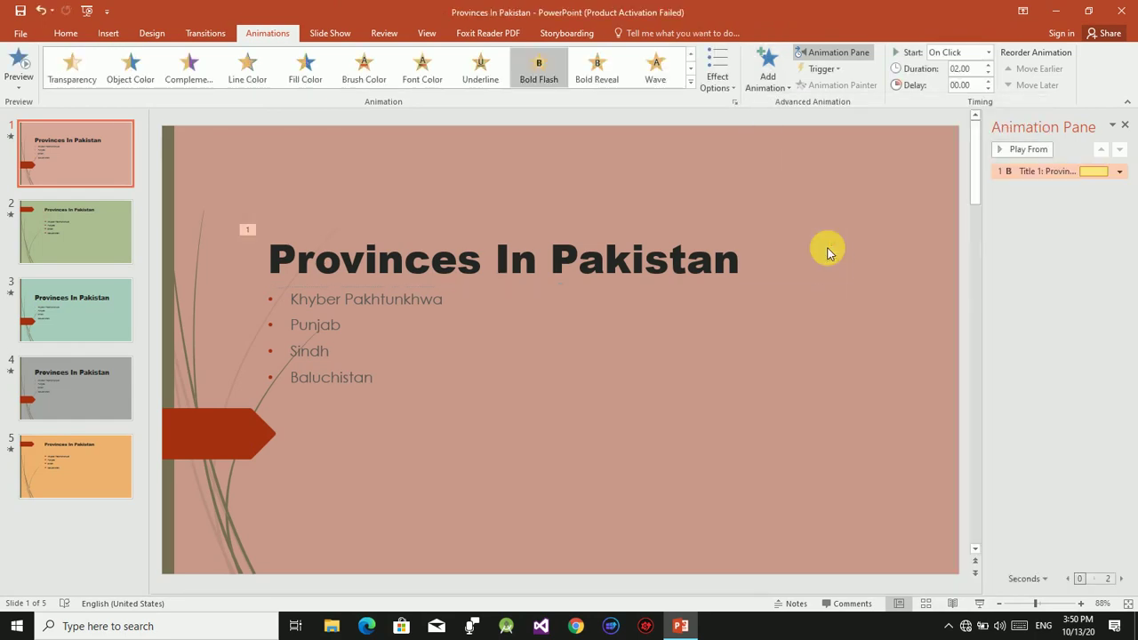
pyautogui.click(775, 76)
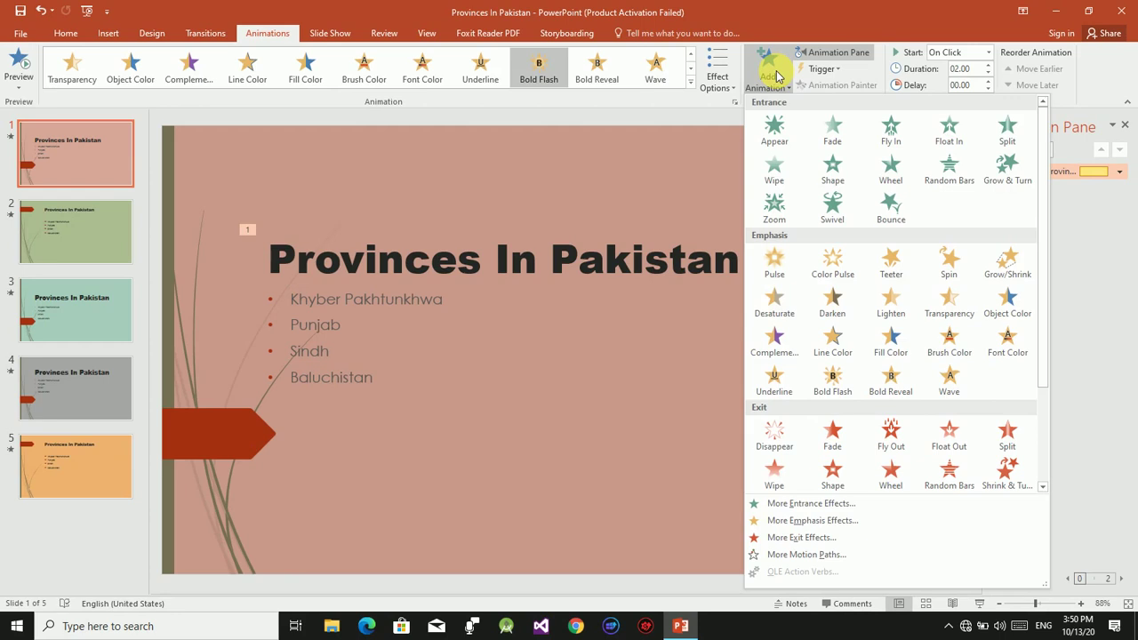
# Add a Zoom entrance effect and a Grow/Shrink emphasis to the title
pyautogui.click(773, 211)
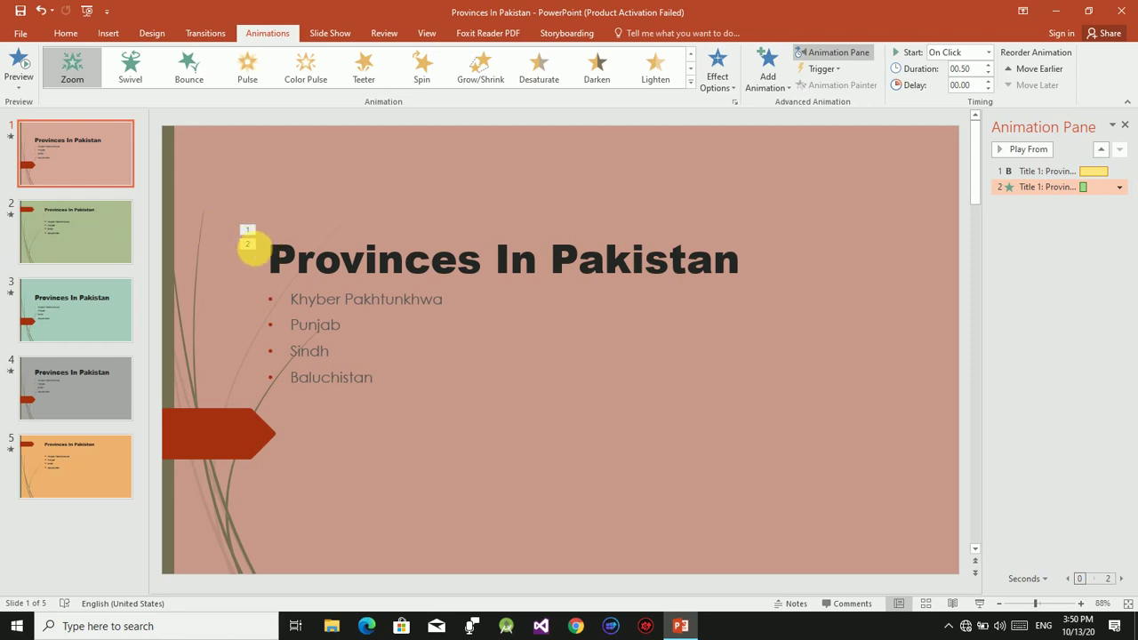
pyautogui.click(769, 84)
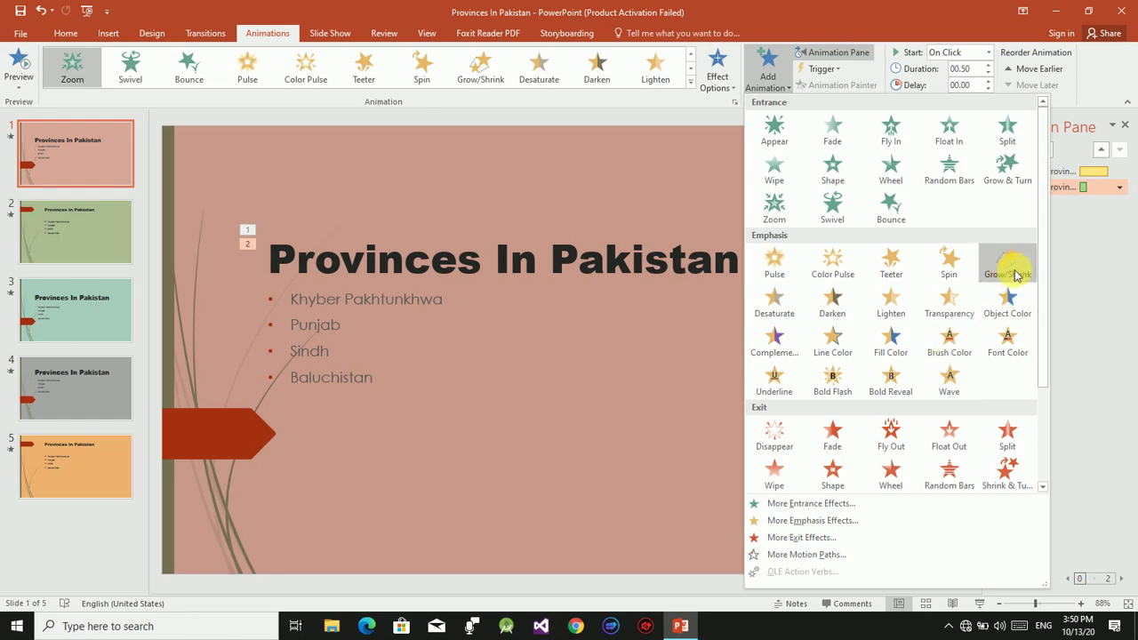
pyautogui.click(1007, 276)
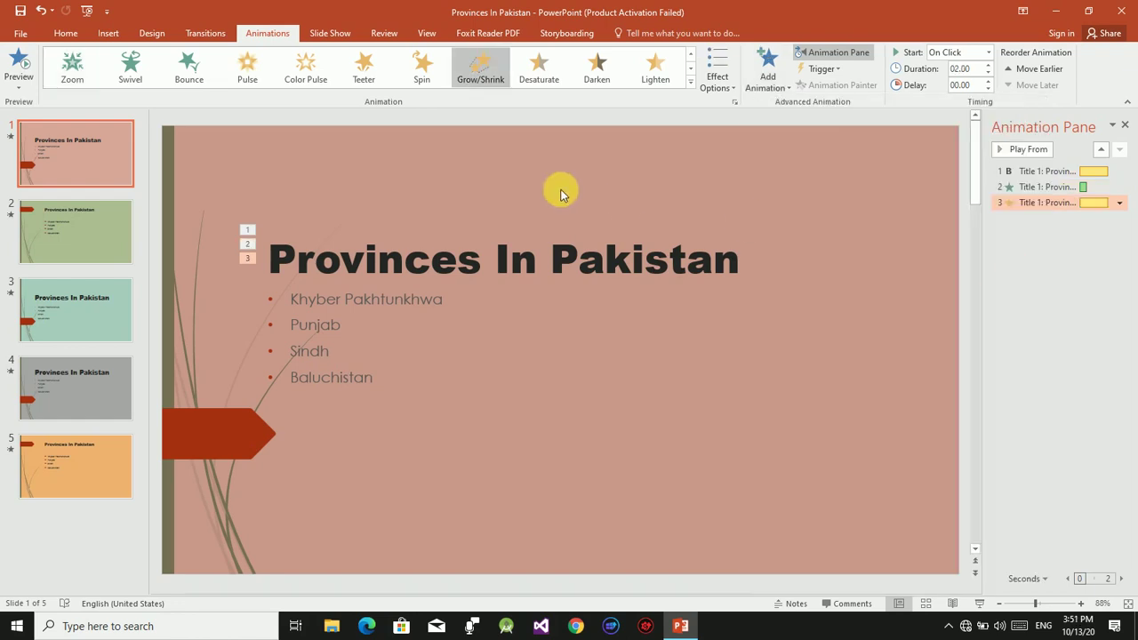
# Preview the title's animations, close the Animation Pane, and run the slide show
pyautogui.click(14, 71)
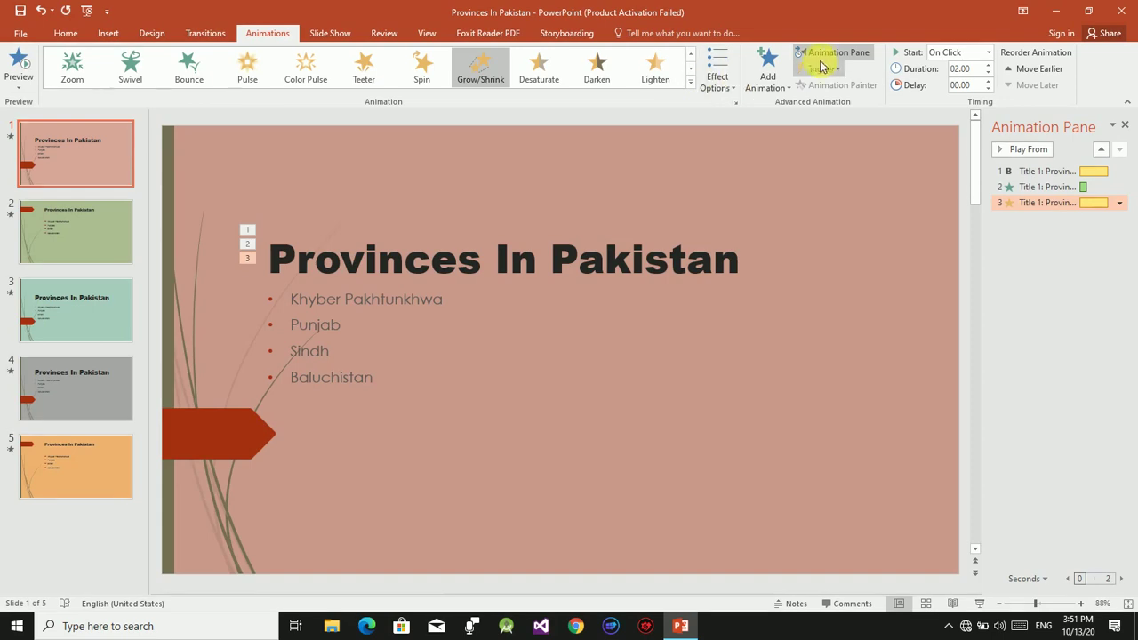
pyautogui.click(1125, 127)
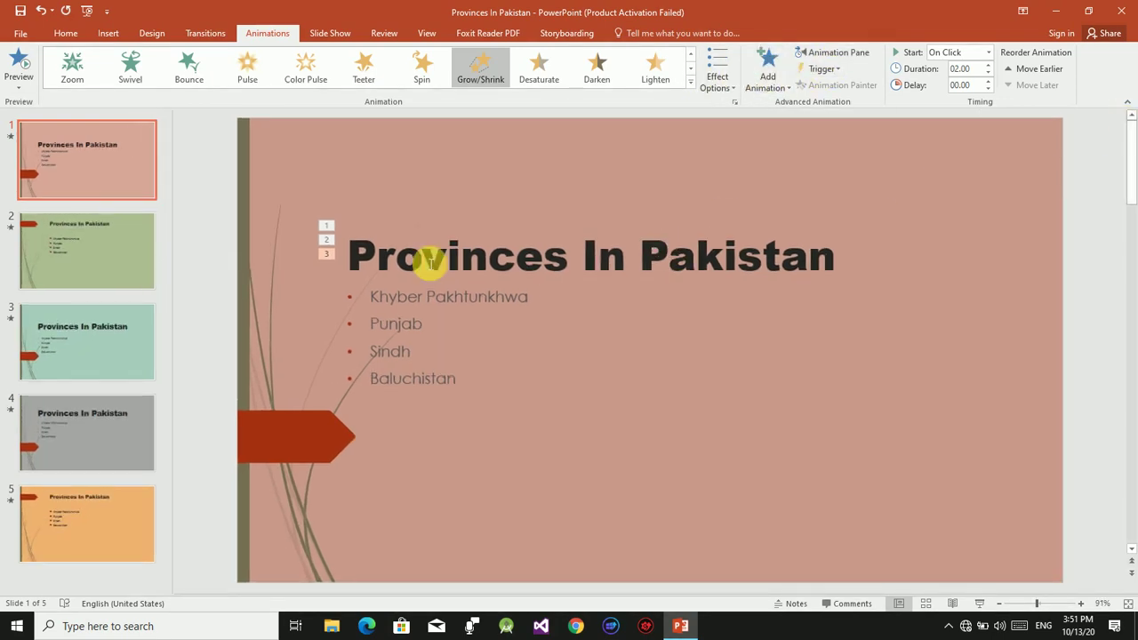
pyautogui.click(978, 604)
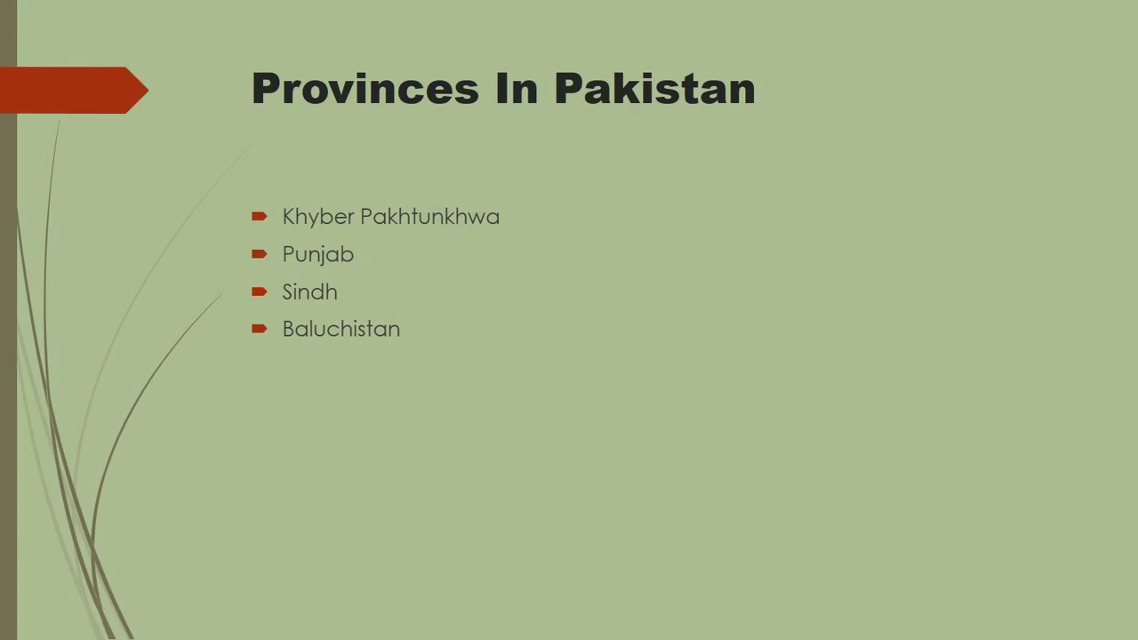
pyautogui.press('Escape')
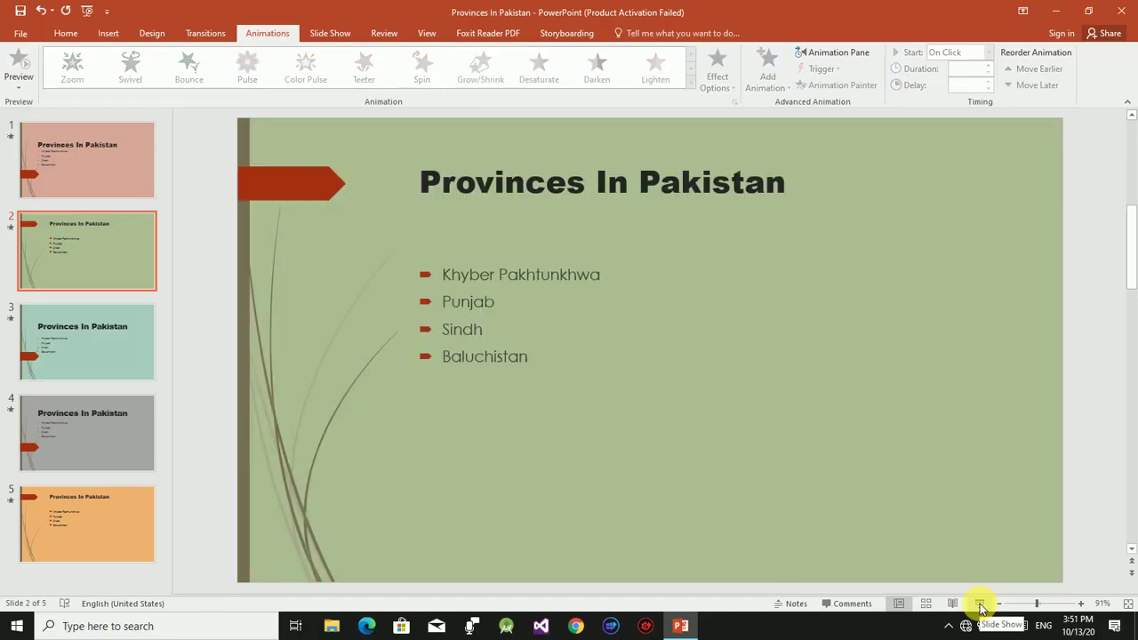
pyautogui.click(86, 158)
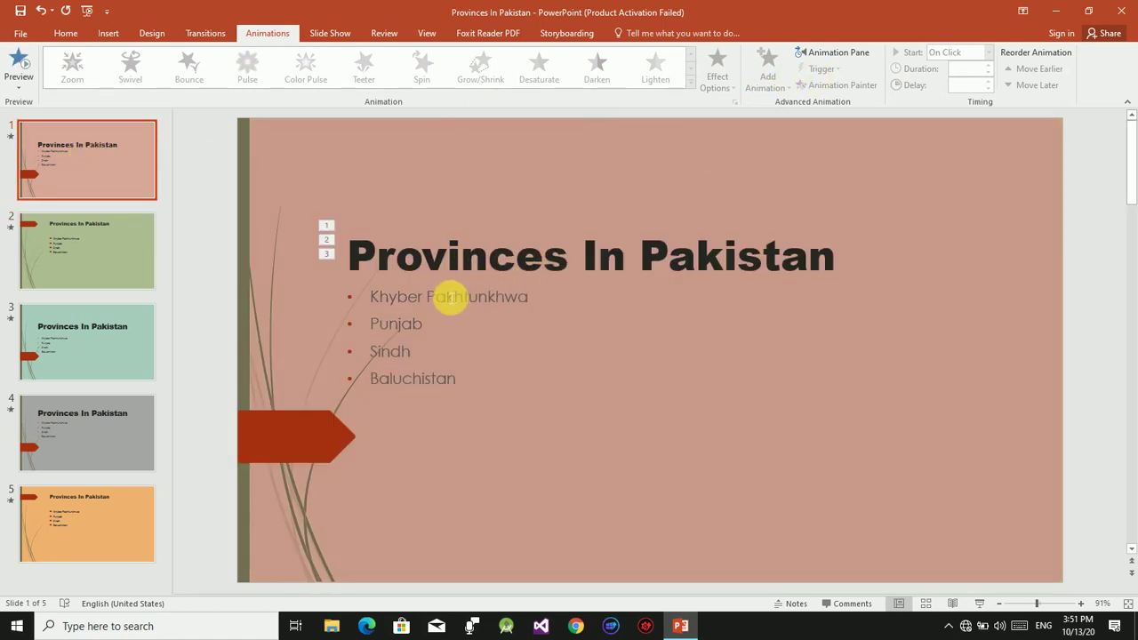
pyautogui.click(394, 342)
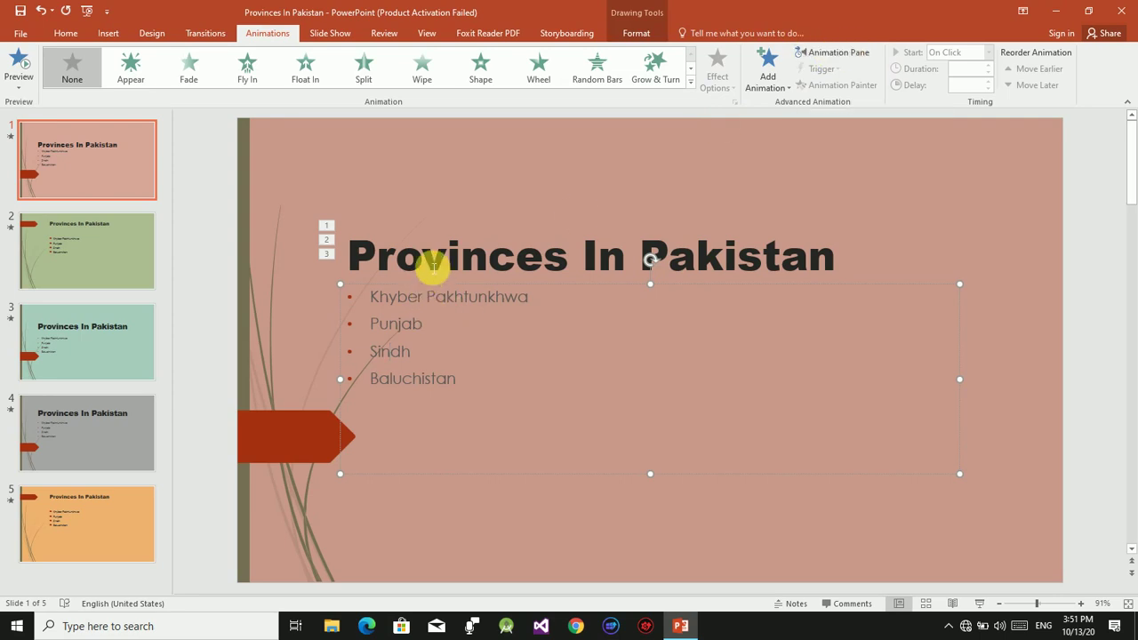
# Reselect the title and reopen the Animation Pane listing Bold Flash, Zoom and Grow/Shrink
pyautogui.click(433, 262)
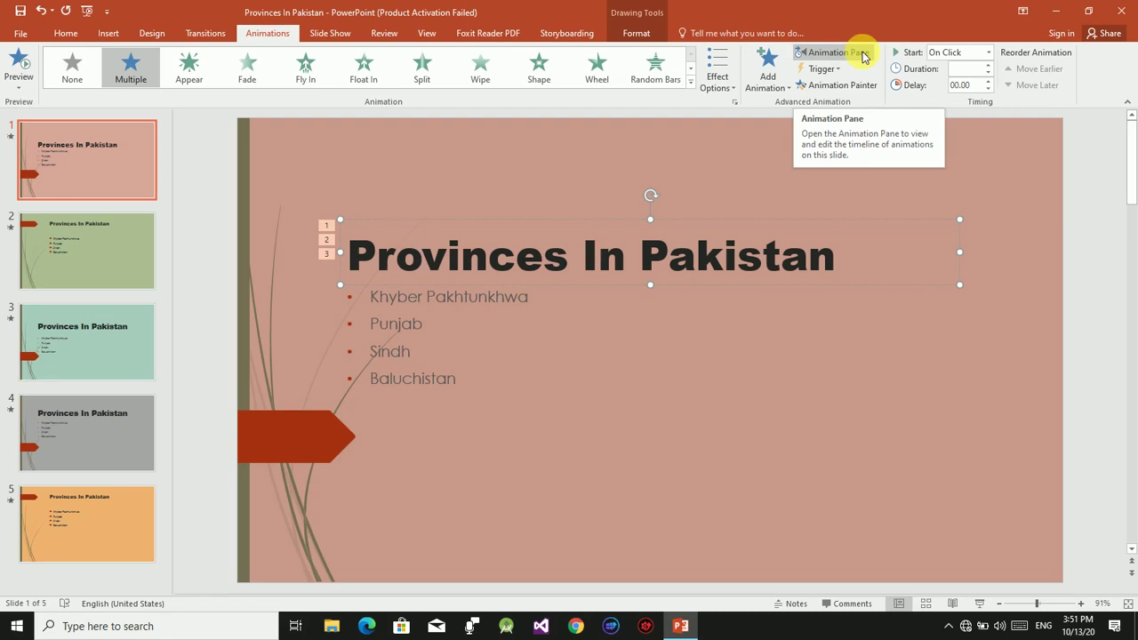
pyautogui.click(837, 60)
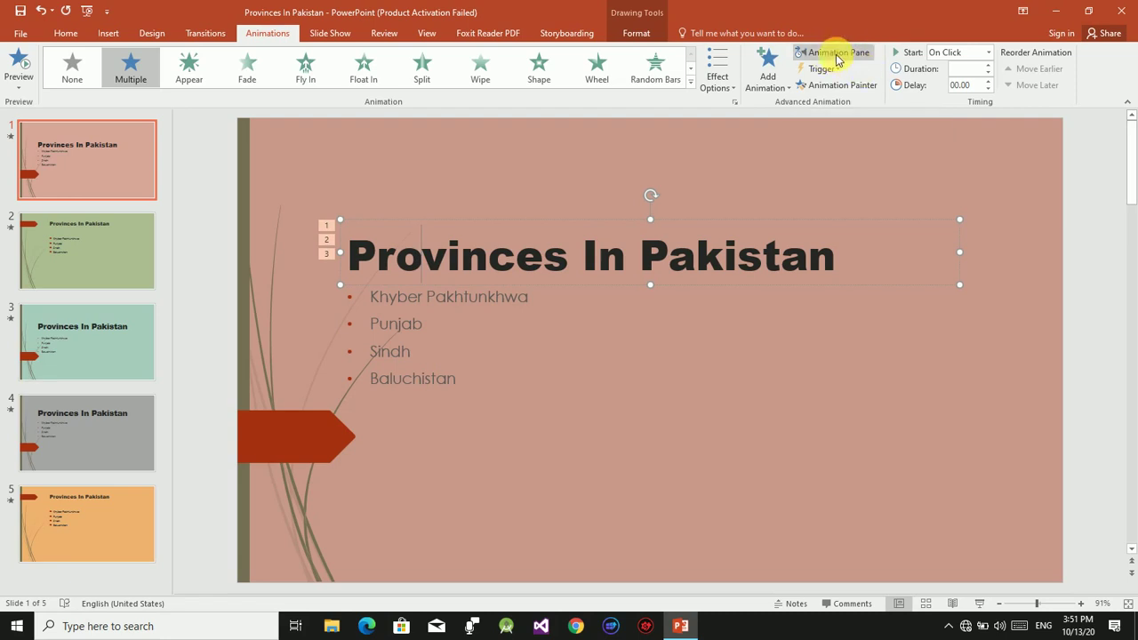
pyautogui.click(837, 60)
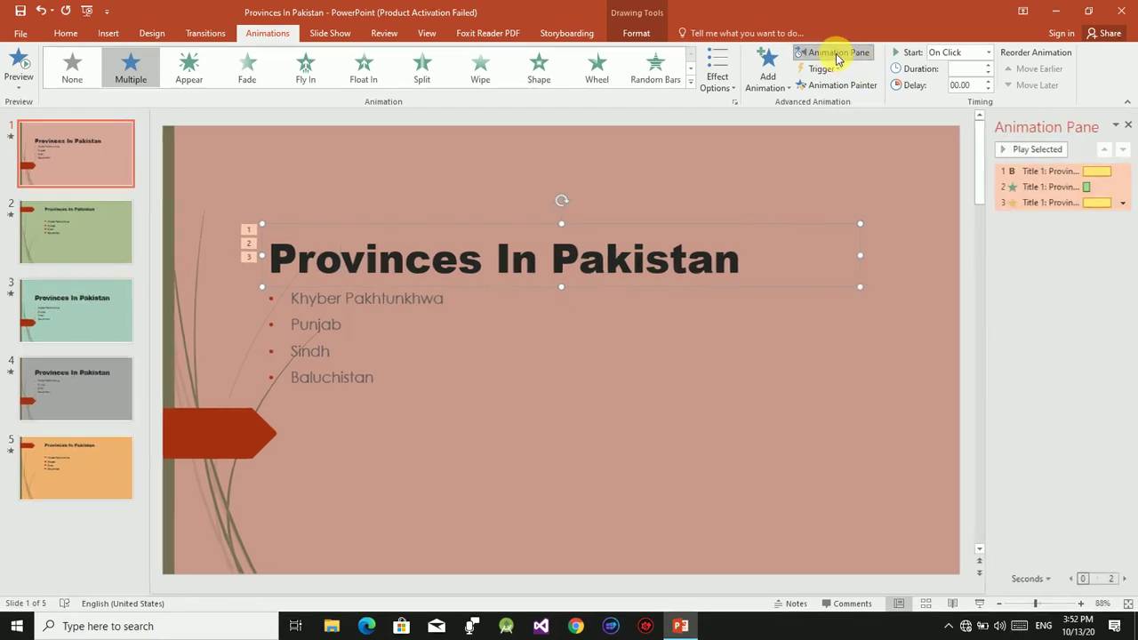
pyautogui.click(1001, 151)
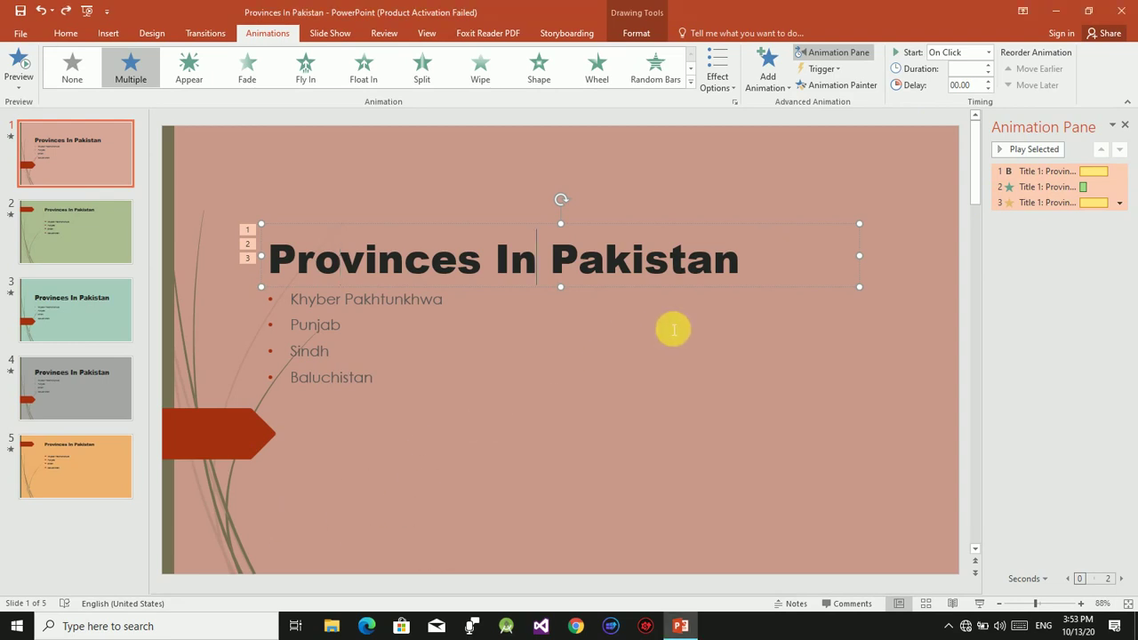
# Bring up the Trigger > On Click of choices for the title's animations
pyautogui.click(836, 71)
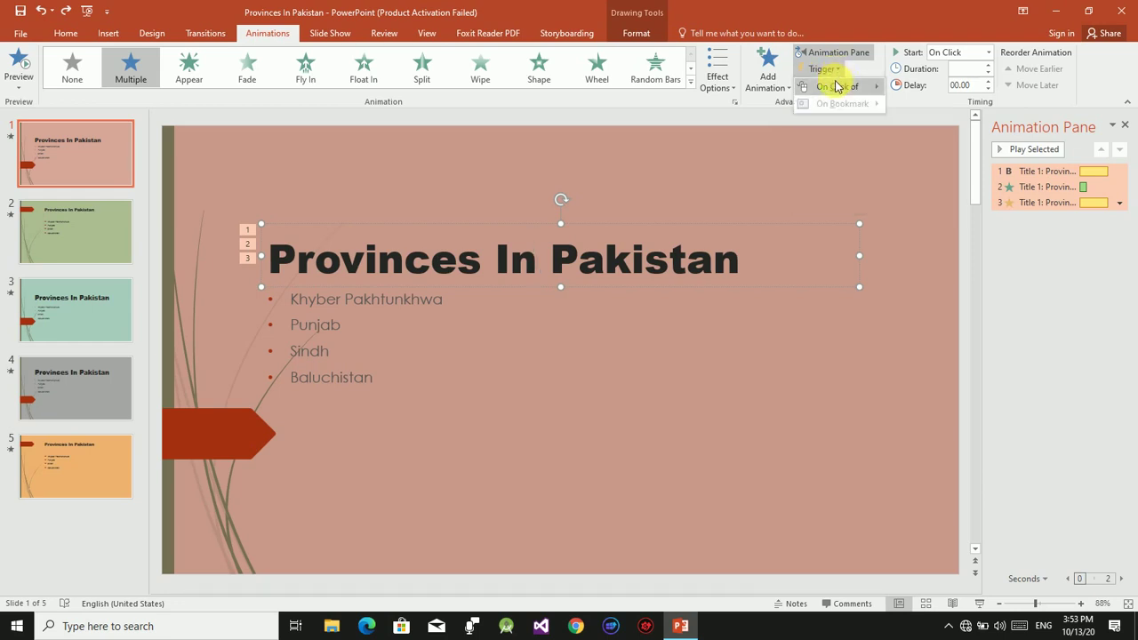
pyautogui.moveTo(837, 87)
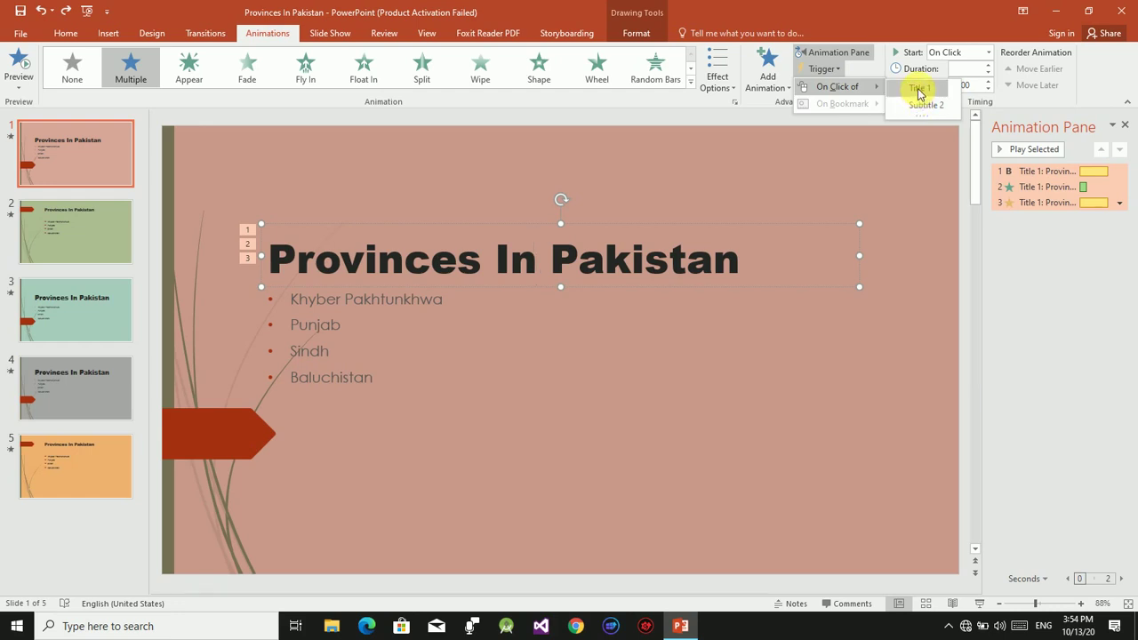
# Set the title's three animations to trigger on click of Title 1, after briefly trying Subtitle 2
pyautogui.click(918, 90)
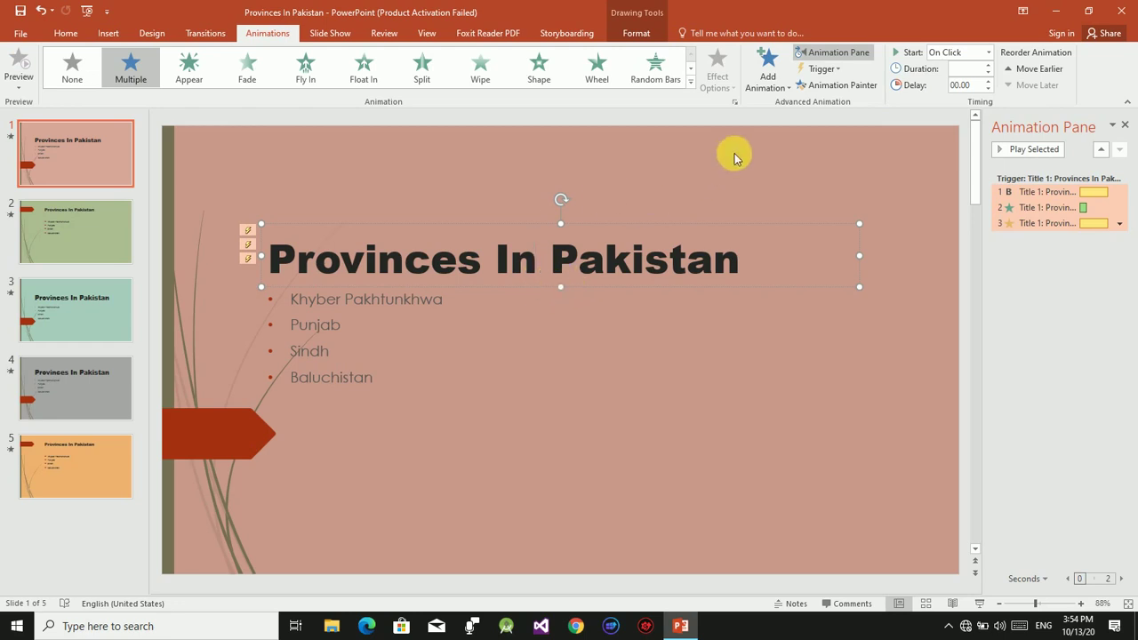
pyautogui.click(843, 75)
pyautogui.moveTo(867, 96)
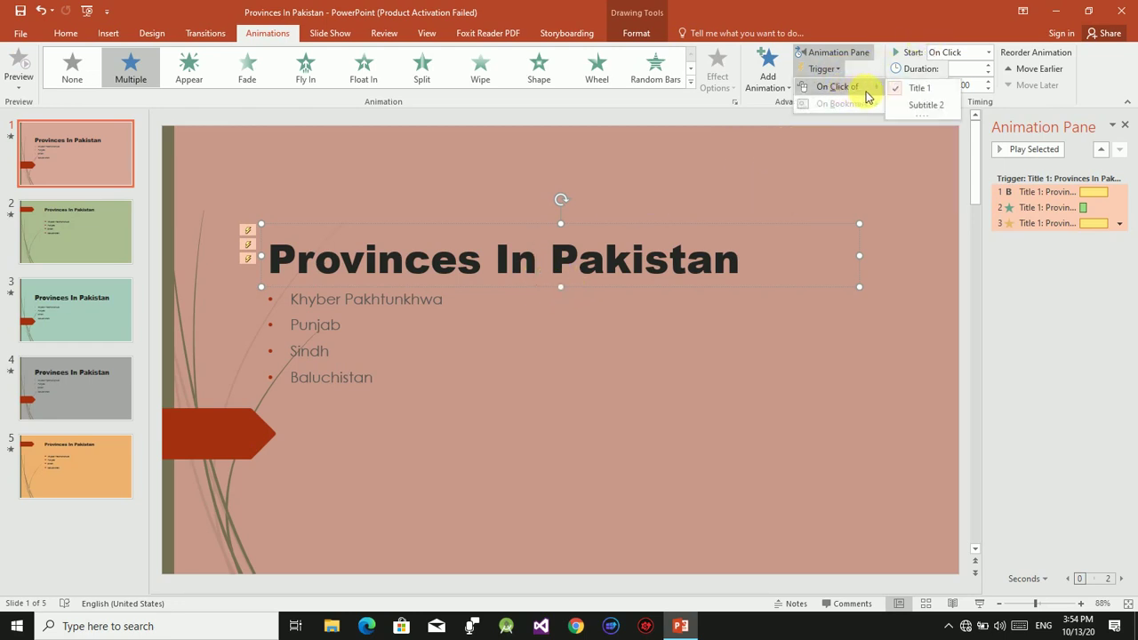
pyautogui.click(915, 105)
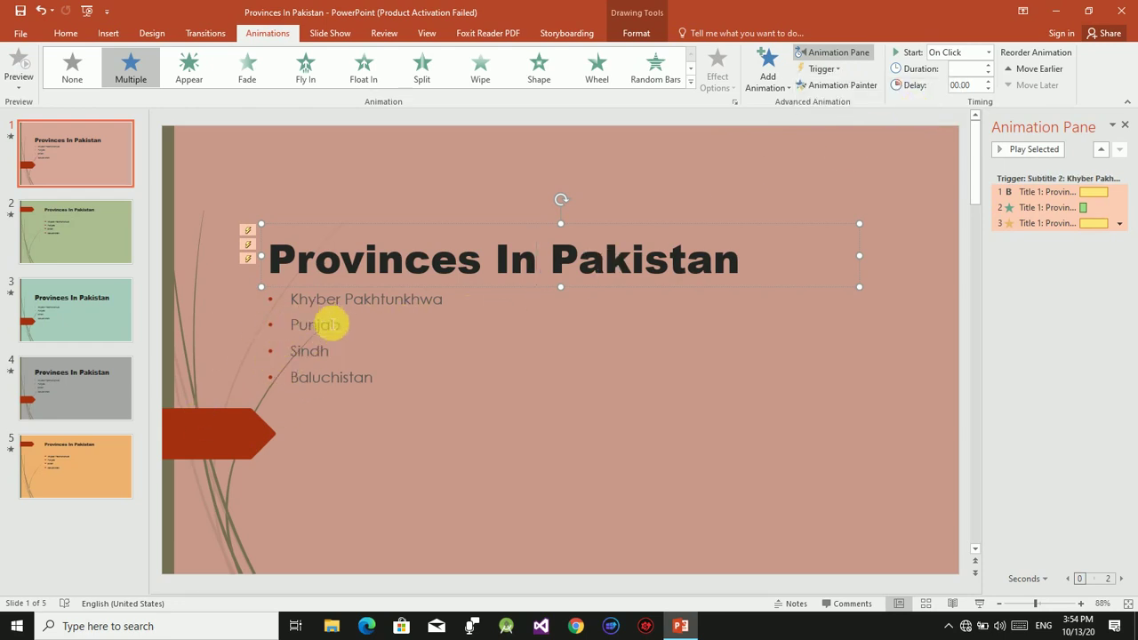
pyautogui.click(827, 69)
pyautogui.moveTo(840, 84)
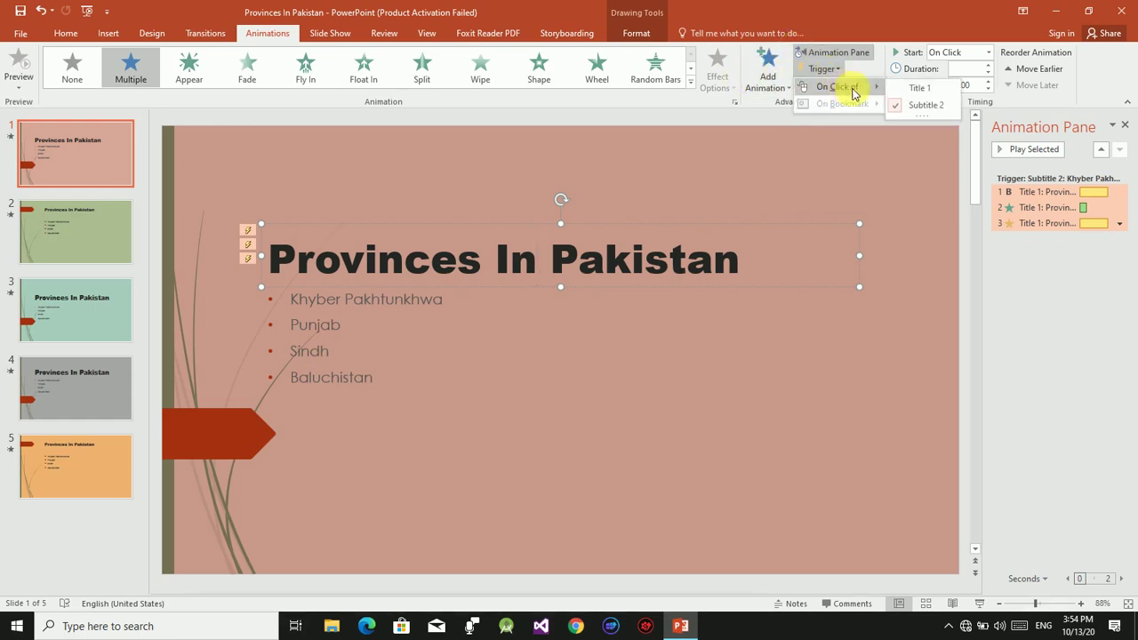
pyautogui.click(917, 83)
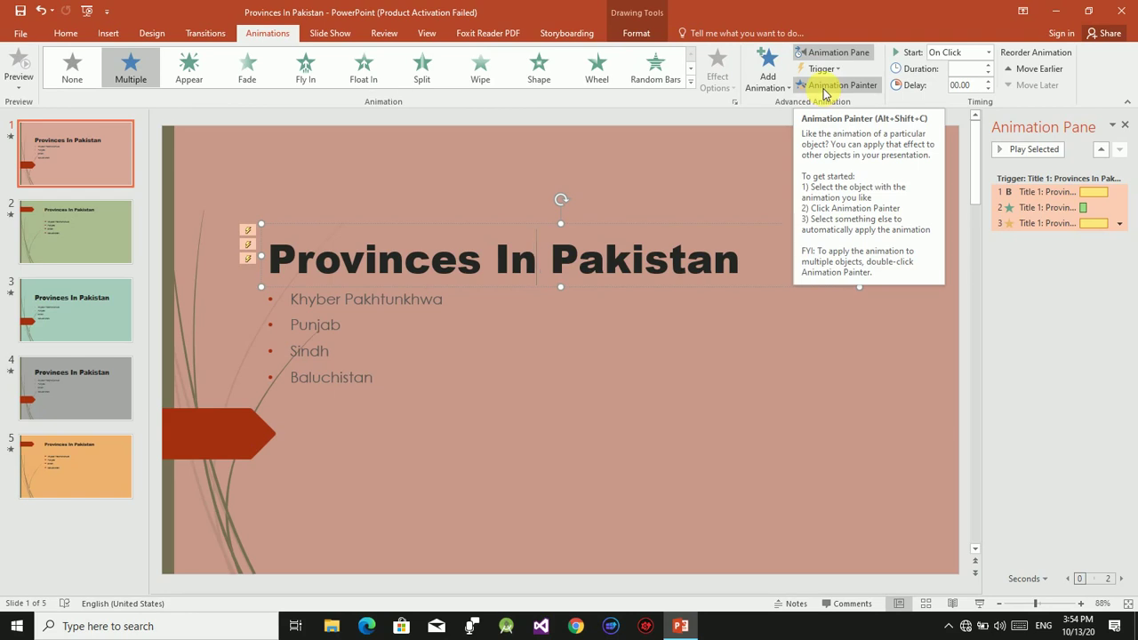
pyautogui.click(825, 92)
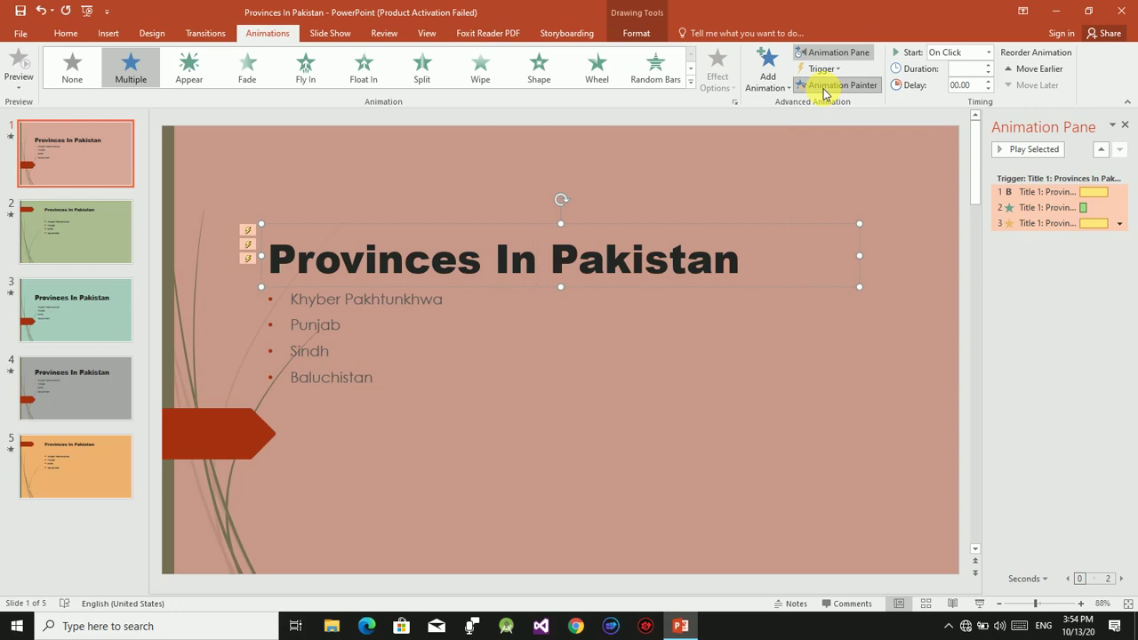